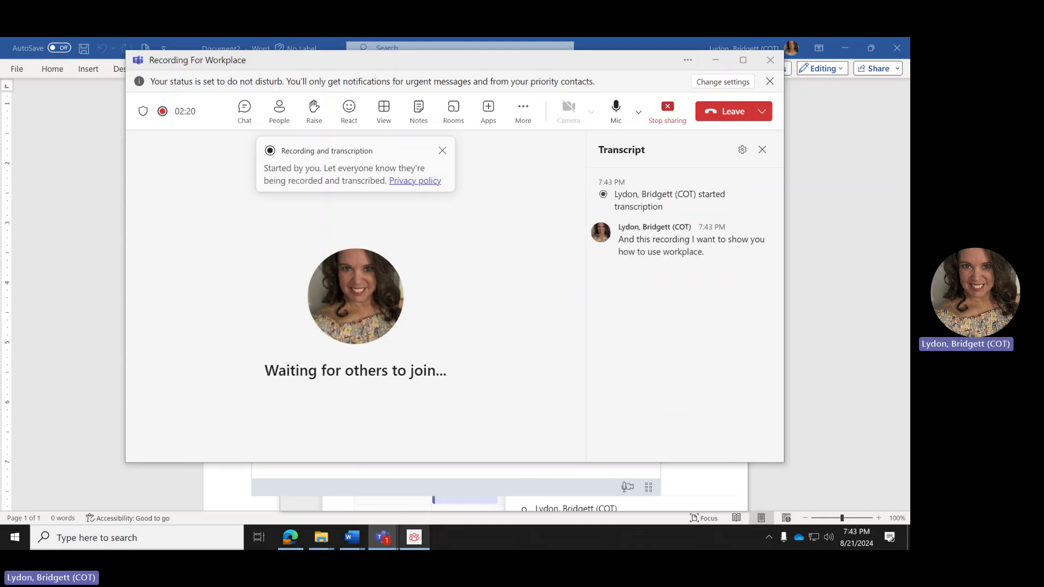
- Bring the Avaya Workplace window in front of the Teams meeting
{"action": "left_click", "coordinate": [414, 537]}
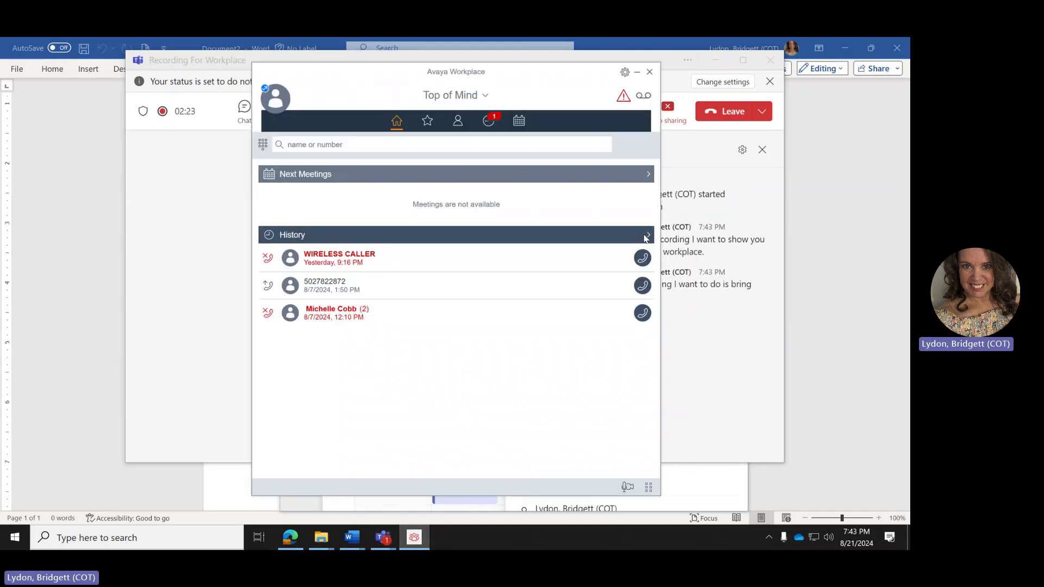
- Minimize the Teams meeting and calendar windows and move the Avaya Workplace window slightly lower
{"action": "left_click", "coordinate": [715, 59]}
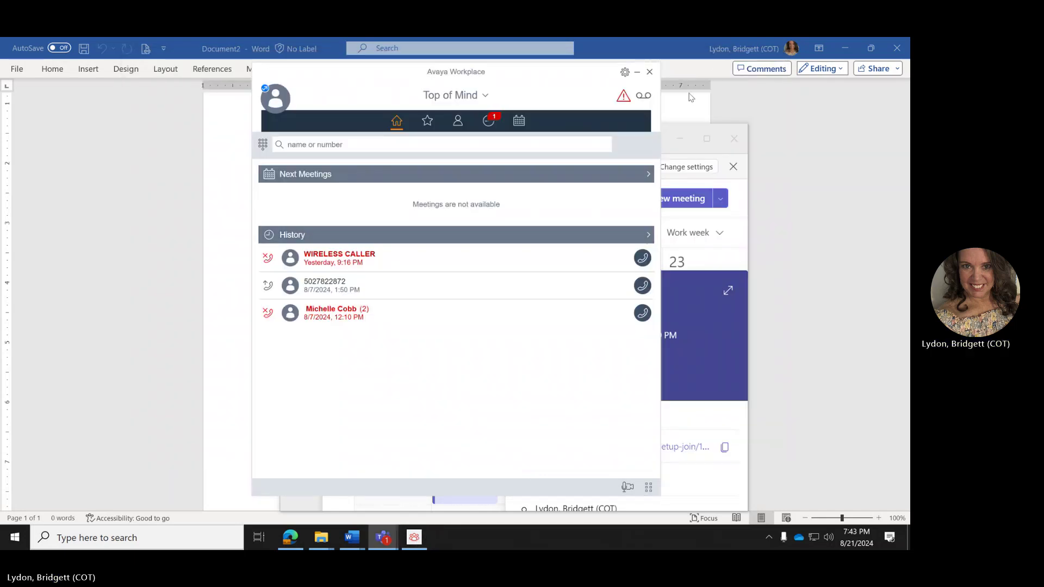
{"action": "left_click_drag", "start_coordinate": [382, 84], "coordinate": [382, 103]}
{"action": "left_click", "coordinate": [679, 136]}
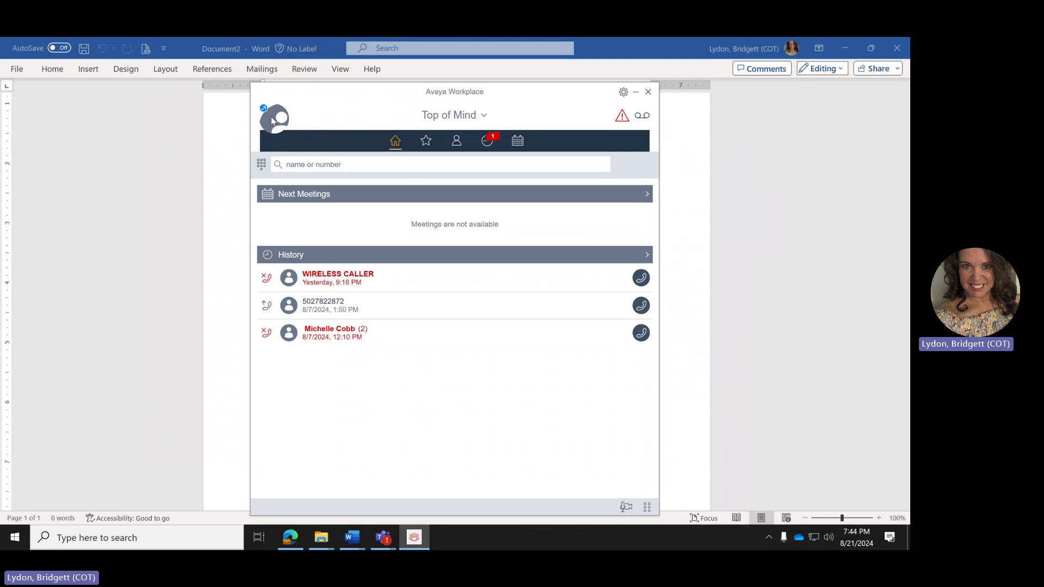
{"action": "left_click", "coordinate": [272, 120]}
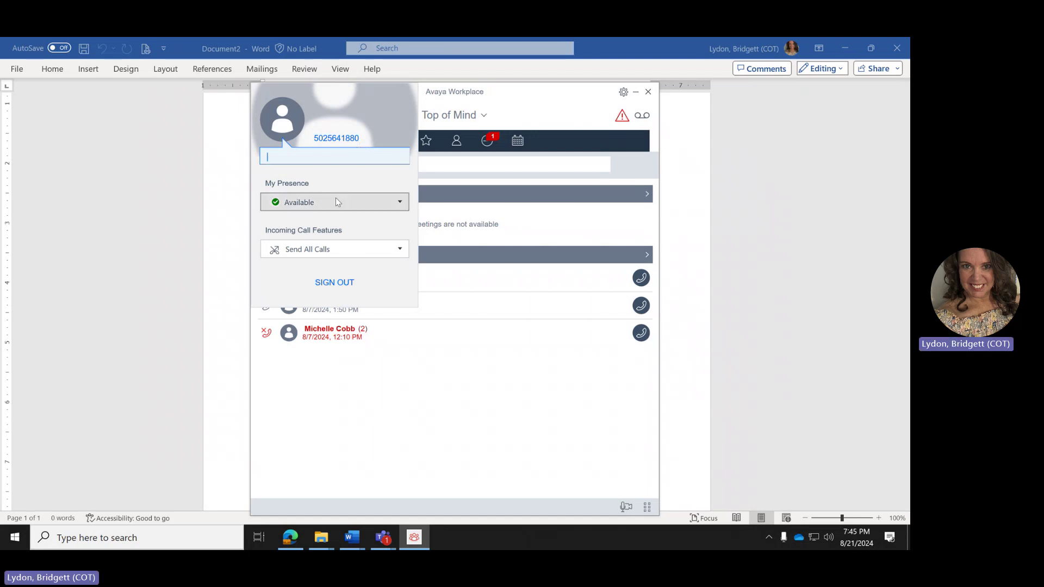
- Open the My Presence dropdown to list the available presence statuses
{"action": "left_click", "coordinate": [400, 203]}
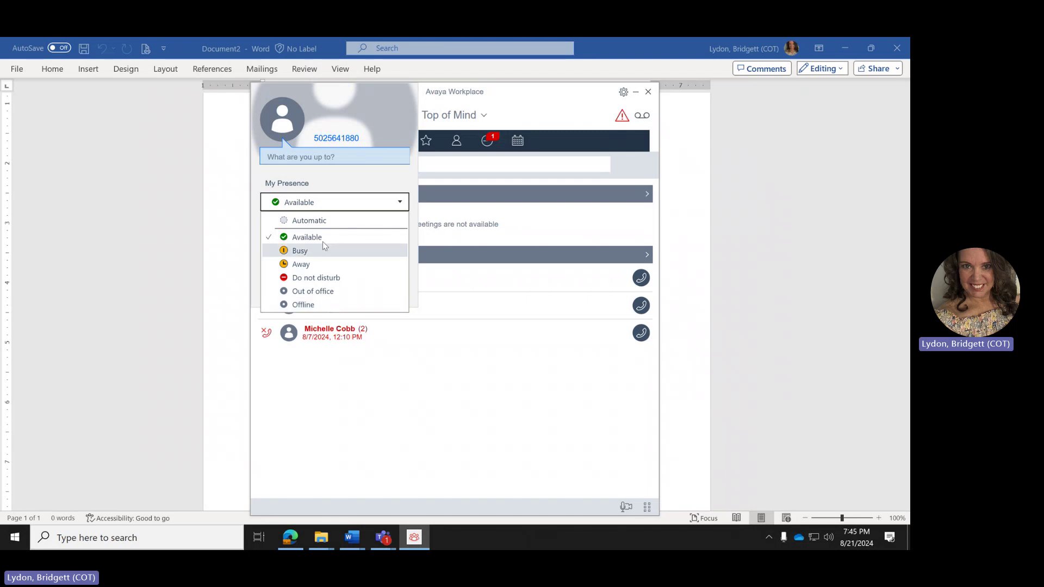
- Leave presence at Available and view the Call Forward and Send All Calls options
{"action": "left_click", "coordinate": [344, 177]}
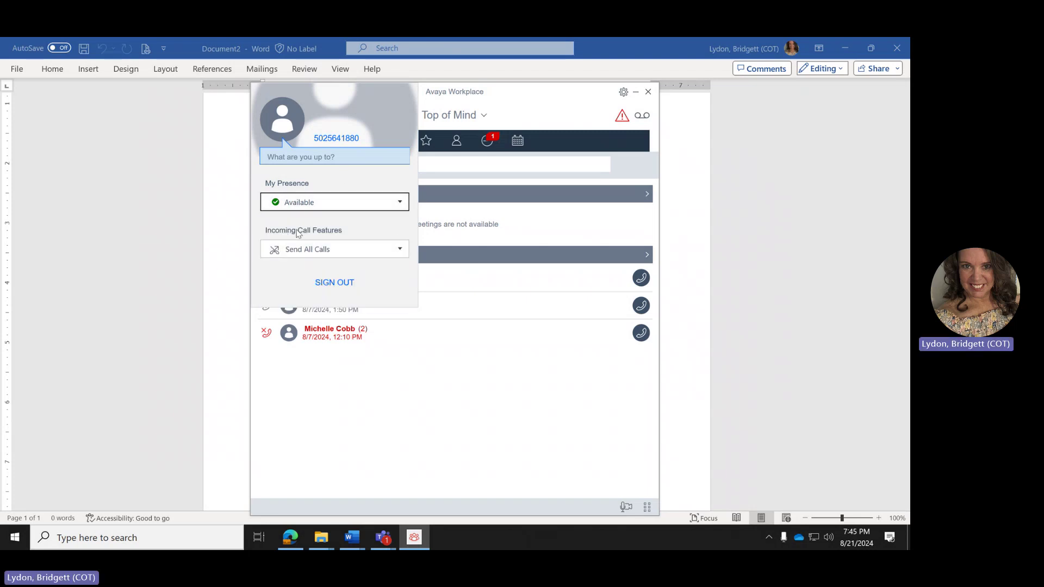
{"action": "left_click", "coordinate": [403, 251]}
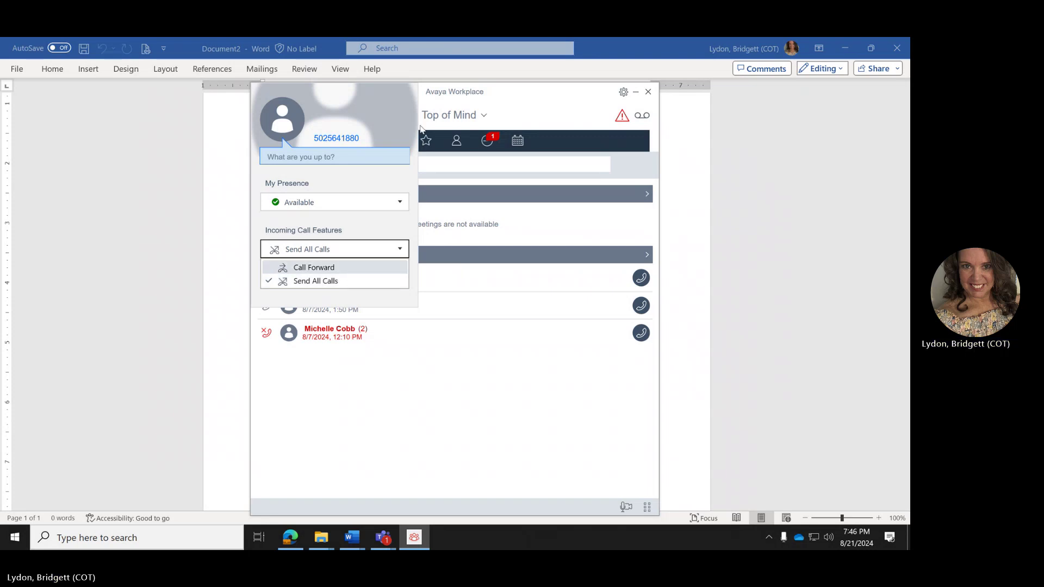
- Close the incoming call features list and the profile panel to return to Top of Mind
{"action": "left_click", "coordinate": [544, 115]}
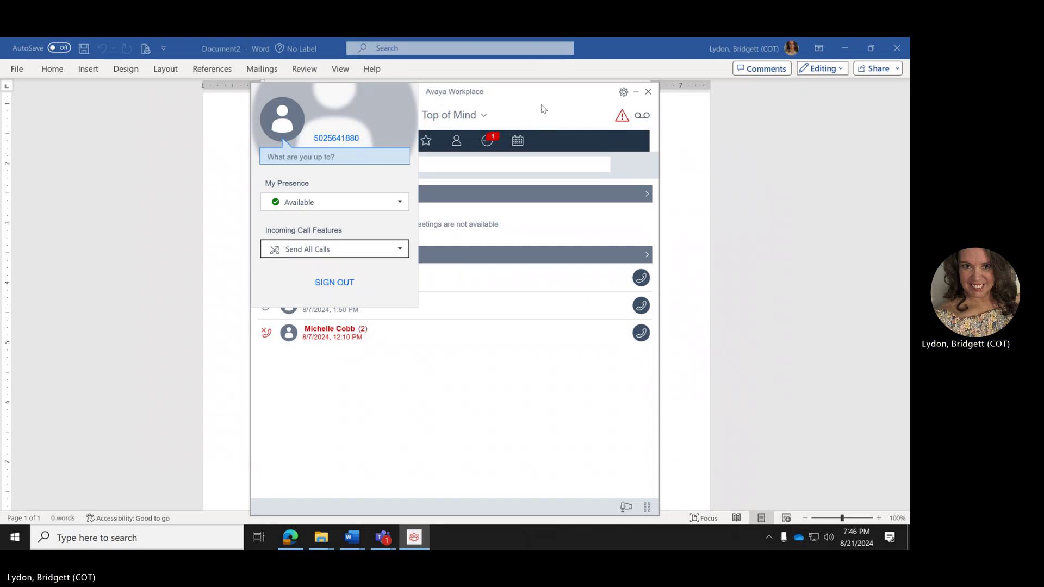
{"action": "left_click", "coordinate": [541, 107]}
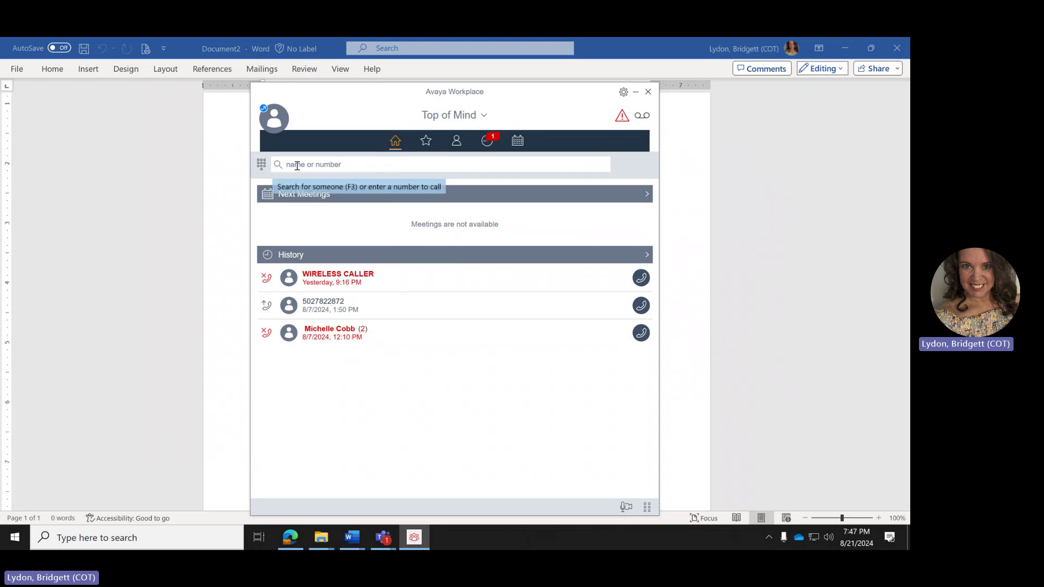
{"action": "left_click", "coordinate": [261, 164]}
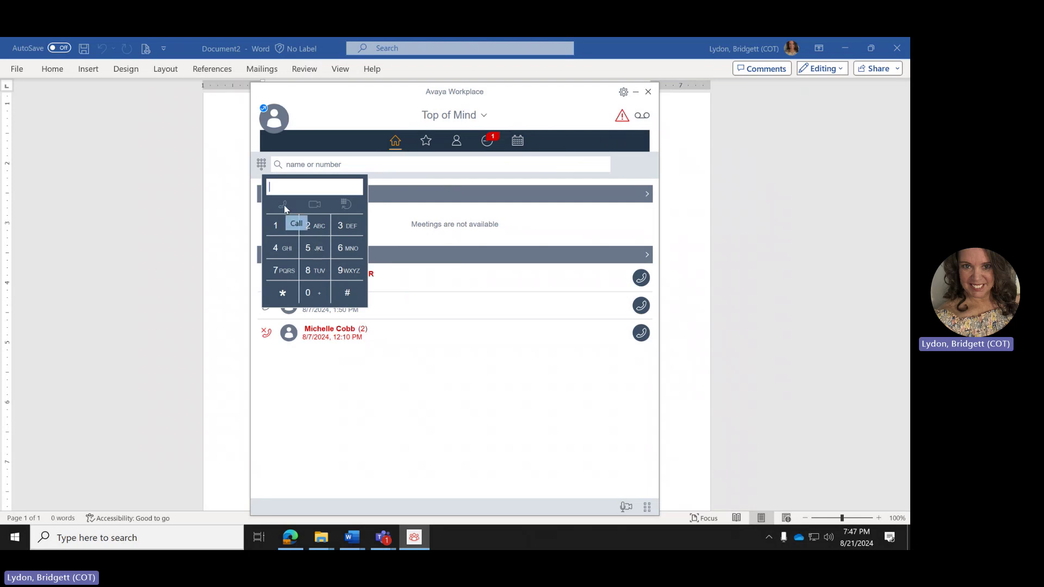
{"action": "left_click", "coordinate": [291, 159]}
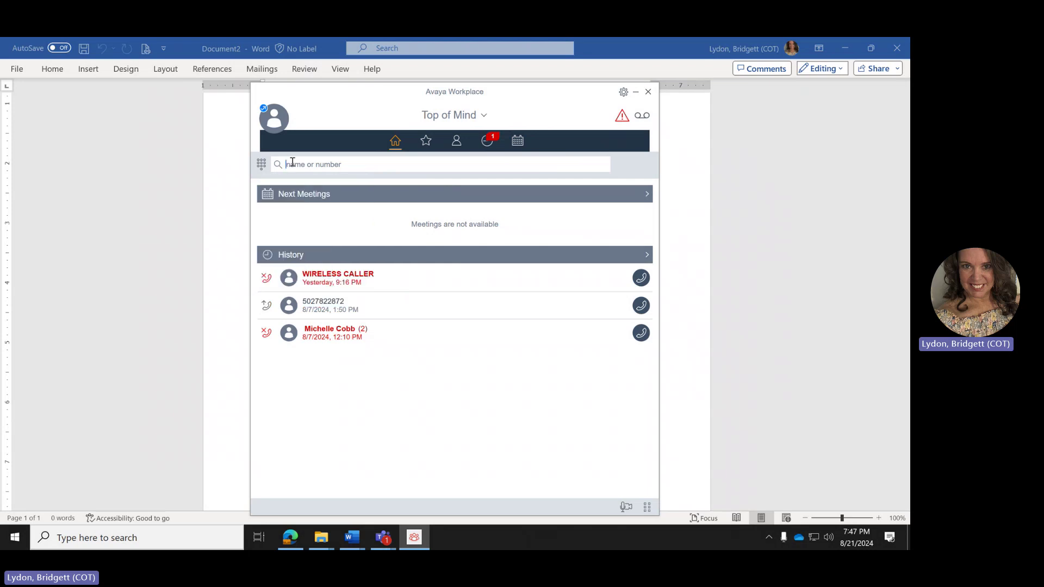
{"action": "left_click", "coordinate": [292, 162]}
{"action": "type", "text": "Rick"}
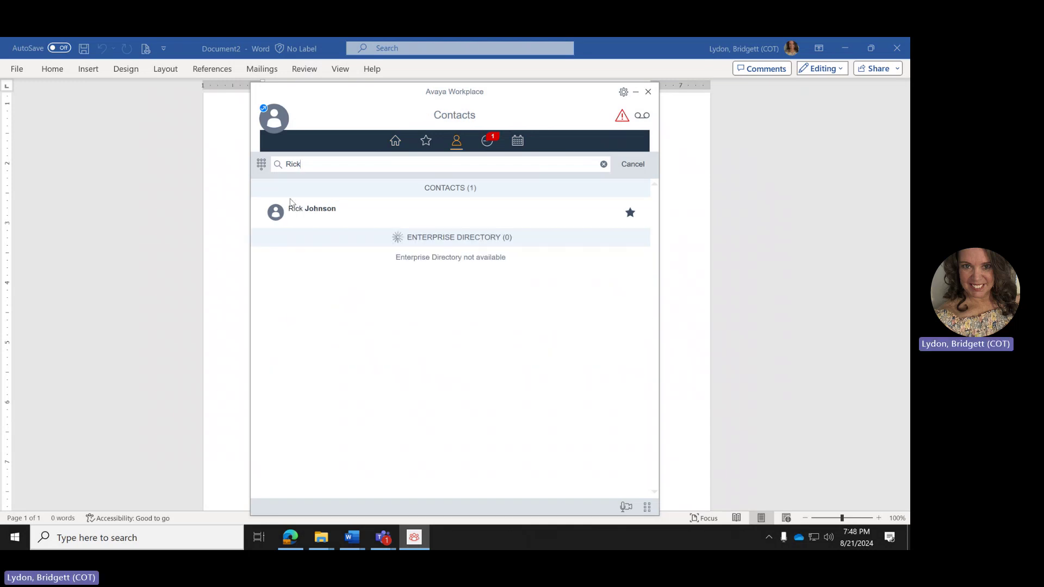
- Clear the contact search text to show the full contacts list with presence statuses
{"action": "mouse_move", "coordinate": [288, 222]}
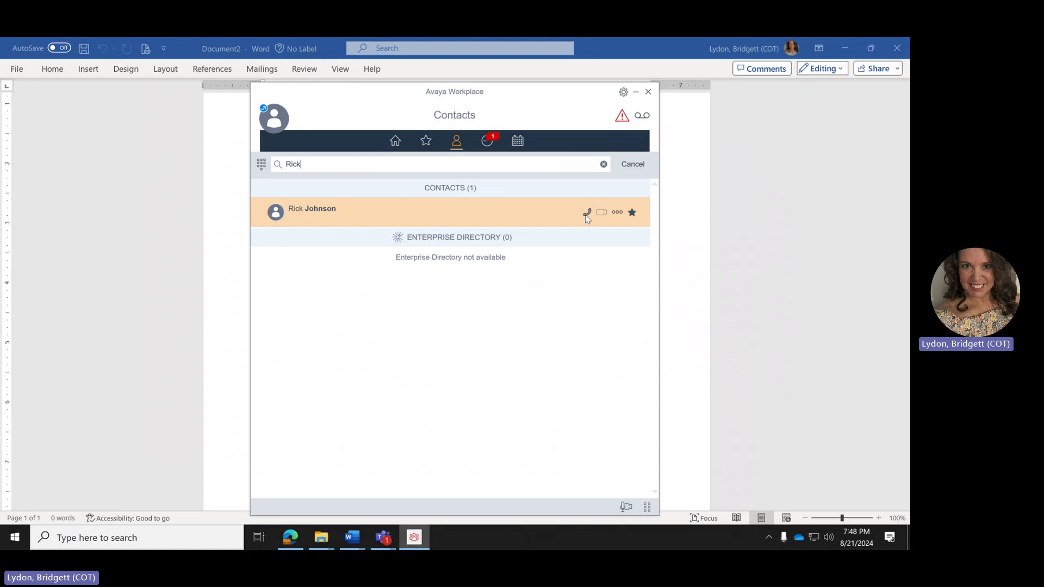
{"action": "key", "text": "BackSpace"}
{"action": "key", "text": "BackSpace"}
{"action": "key", "text": "BackSpace"}
{"action": "key", "text": "BackSpace"}
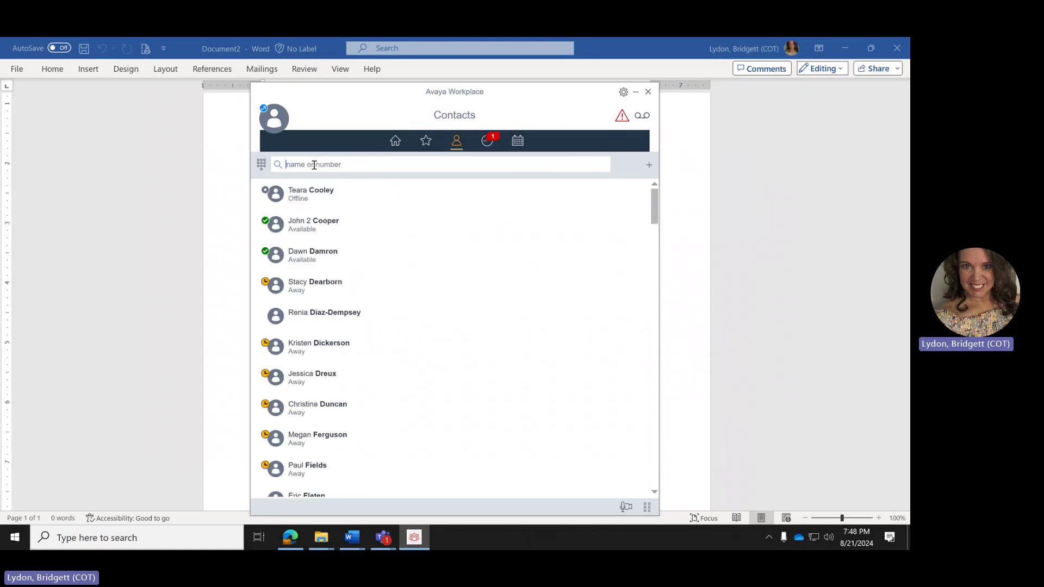
- Switch to the Top of Mind overview with next meetings and recent call history
{"action": "left_click", "coordinate": [395, 141]}
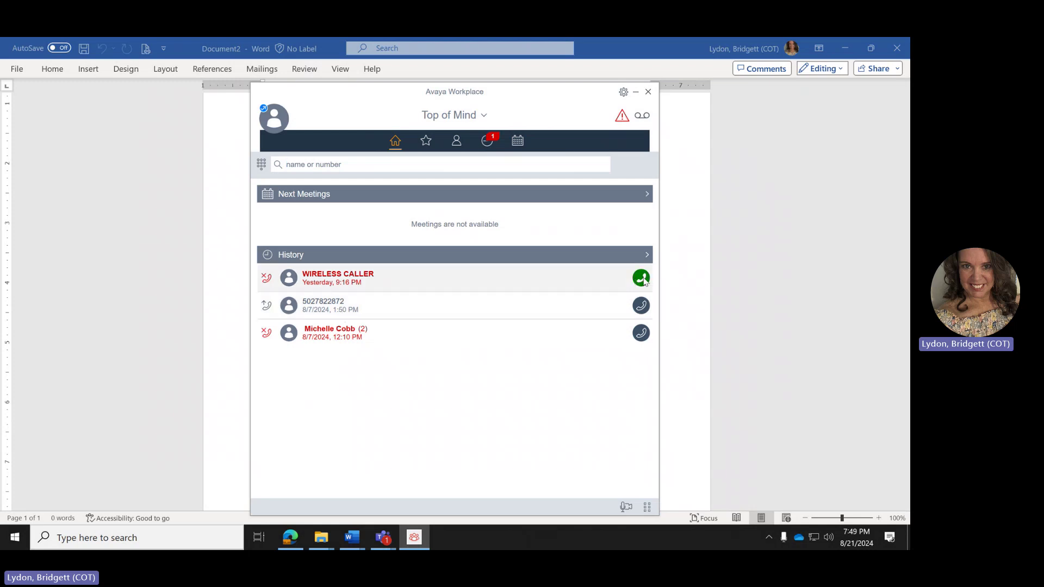
- Show the Favorites list of starred contacts
{"action": "left_click", "coordinate": [426, 142]}
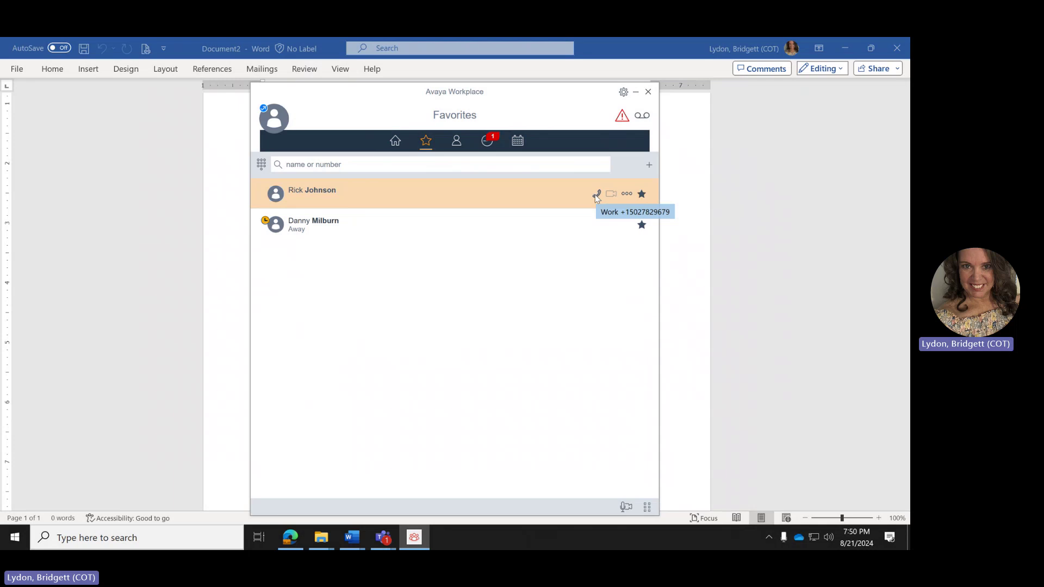
- Search Contacts by the colleague's first name and star the matching contact as a favorite
{"action": "left_click", "coordinate": [456, 143]}
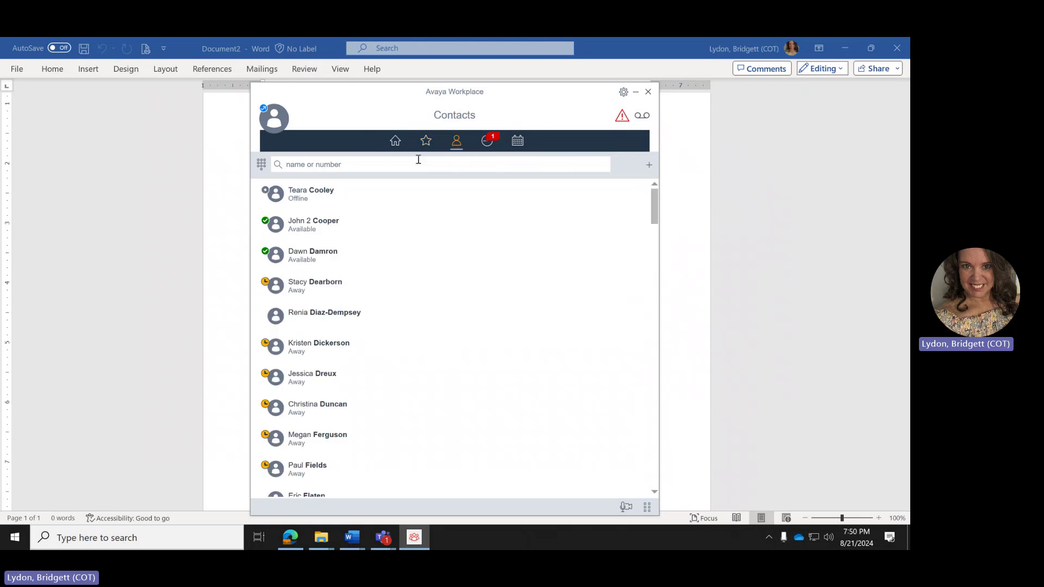
{"action": "left_click", "coordinate": [292, 165]}
{"action": "type", "text": "Chad"}
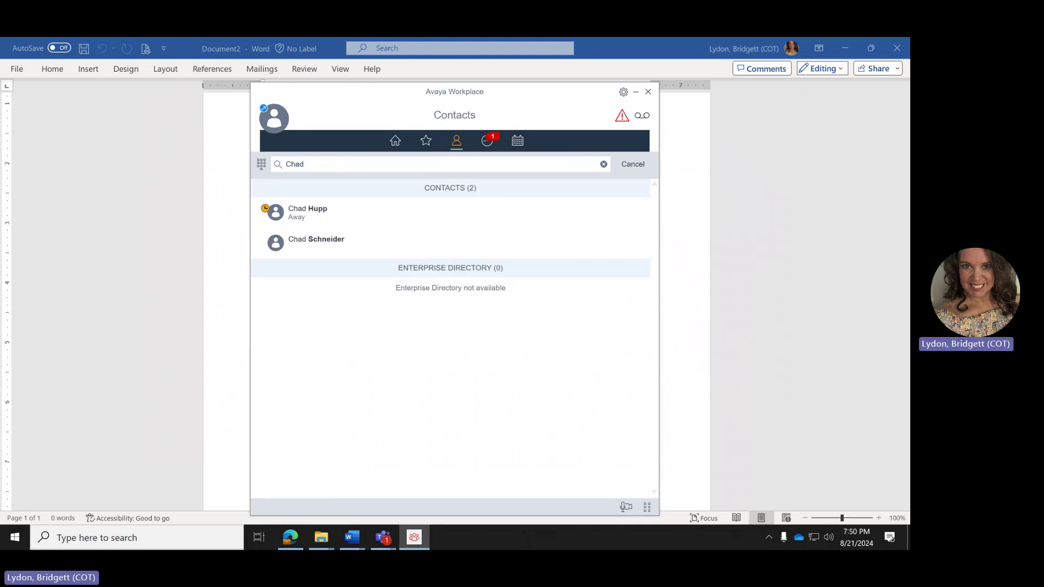
{"action": "mouse_move", "coordinate": [273, 218]}
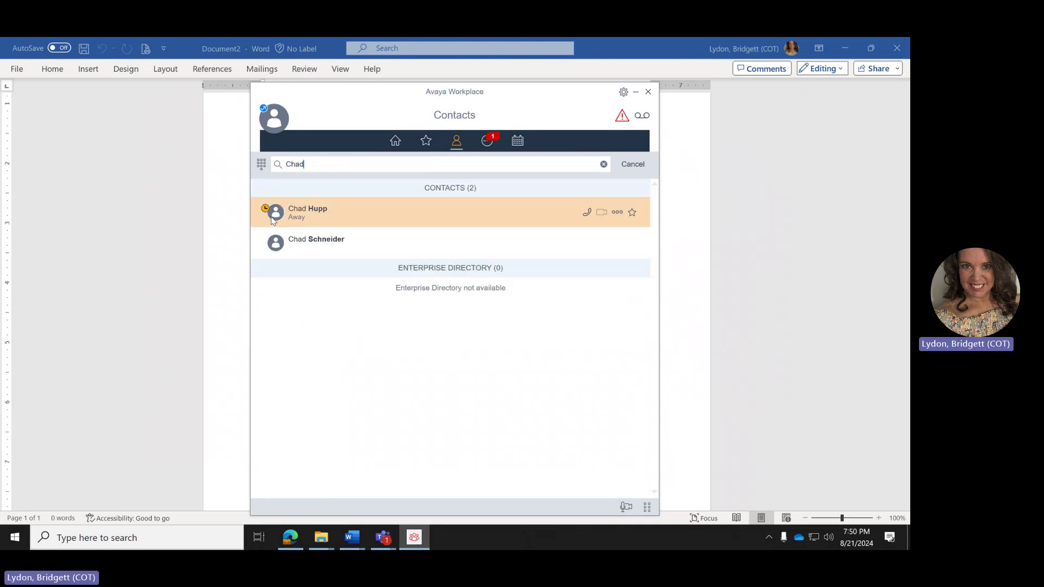
{"action": "left_click", "coordinate": [632, 213]}
- Check Favorites for the newly starred contact, then go back to the full Contacts list
{"action": "left_click", "coordinate": [425, 143]}
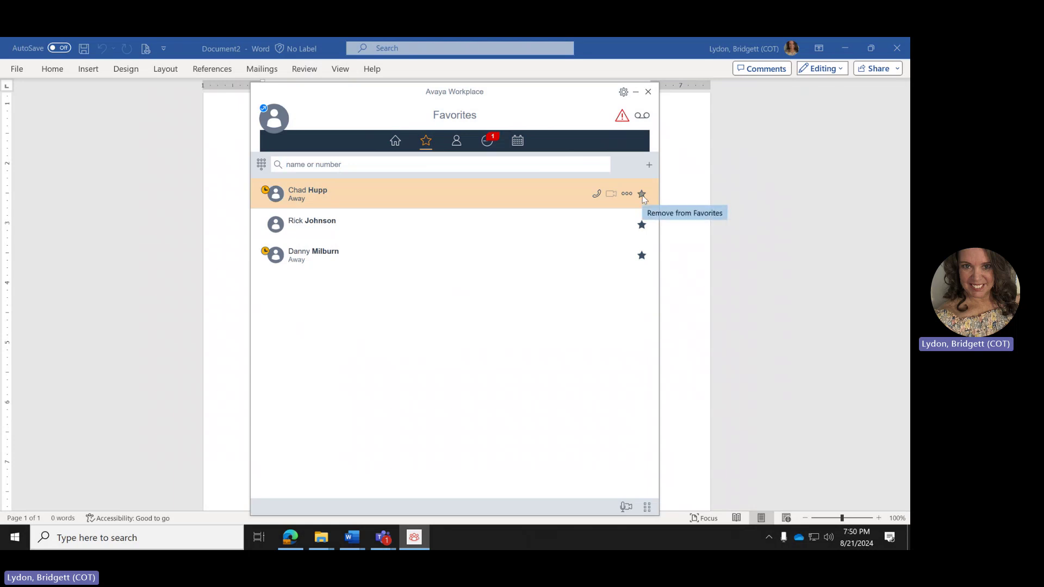
{"action": "left_click", "coordinate": [456, 142]}
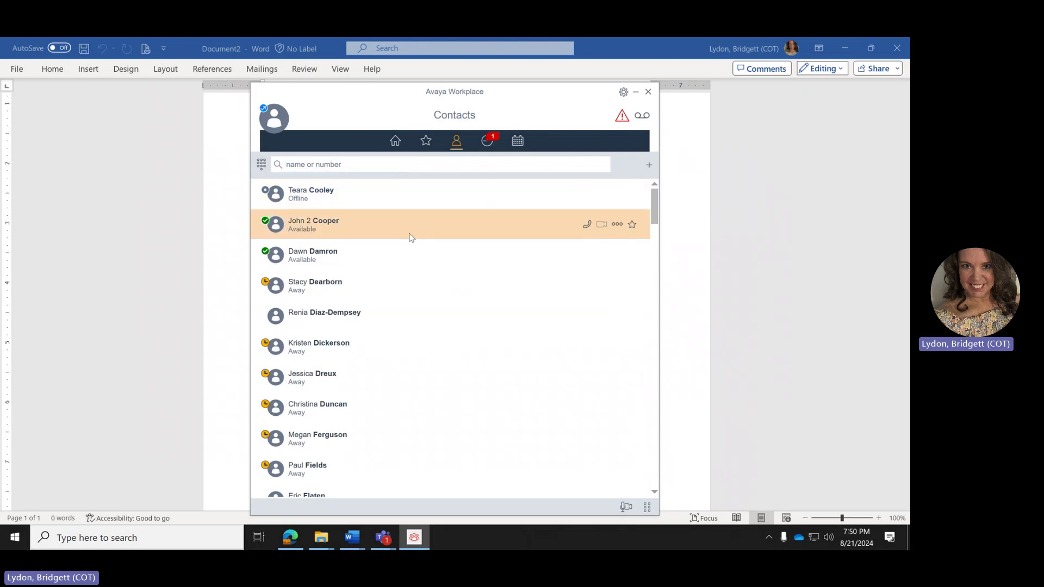
{"action": "scroll", "coordinate": [337, 251], "scroll_direction": "down", "scroll_amount": 3}
{"action": "scroll", "coordinate": [336, 254], "scroll_direction": "down", "scroll_amount": 12}
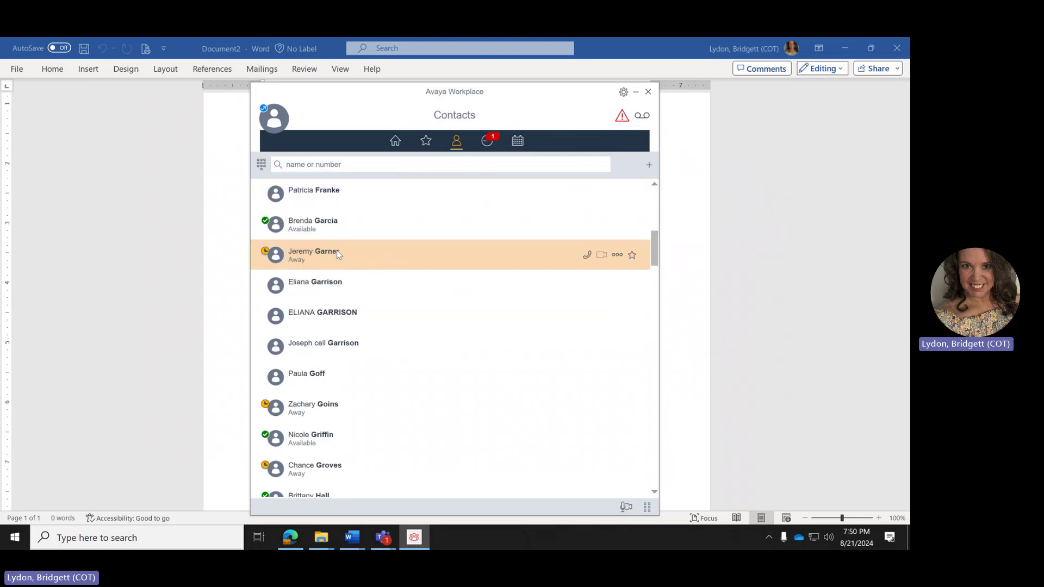
{"action": "scroll", "coordinate": [337, 254], "scroll_direction": "down", "scroll_amount": 10}
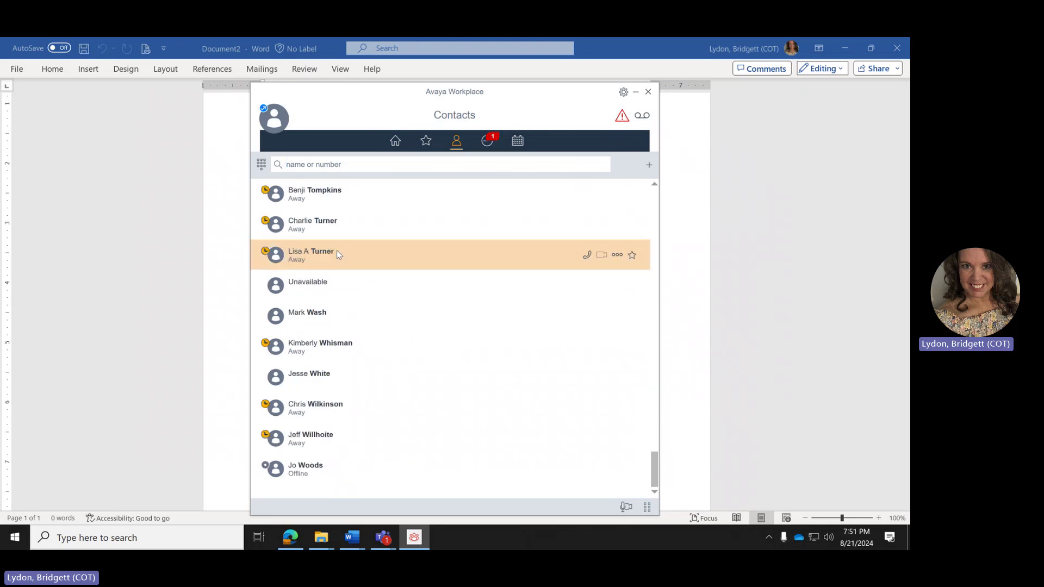
{"action": "scroll", "coordinate": [337, 254], "scroll_direction": "up", "scroll_amount": 15}
{"action": "scroll", "coordinate": [337, 254], "scroll_direction": "up", "scroll_amount": 5}
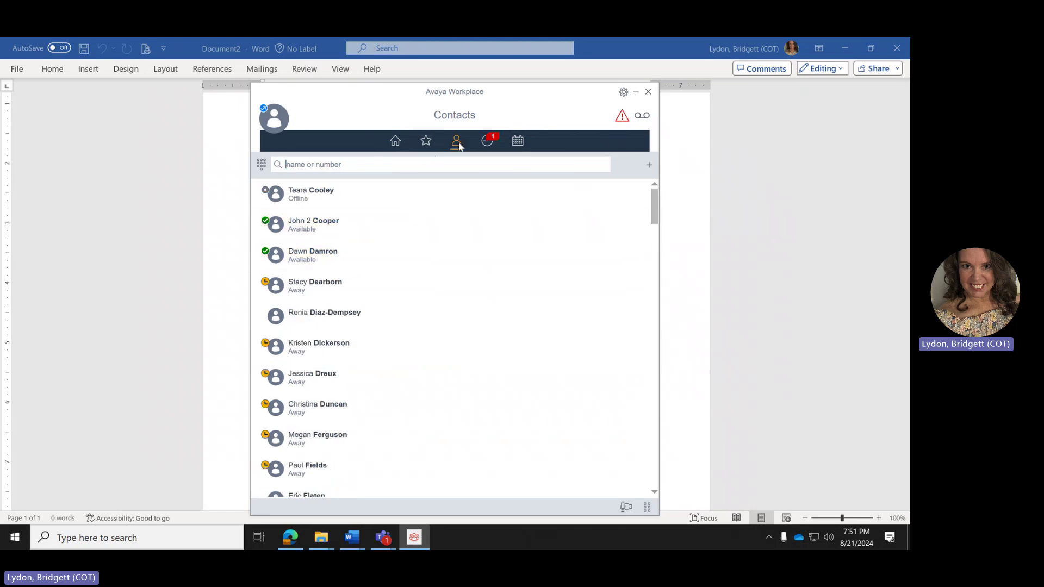
- Bring up the Contacts settings showing First, Last name display, Last Name sorting and local contacts off
{"action": "left_click", "coordinate": [624, 93]}
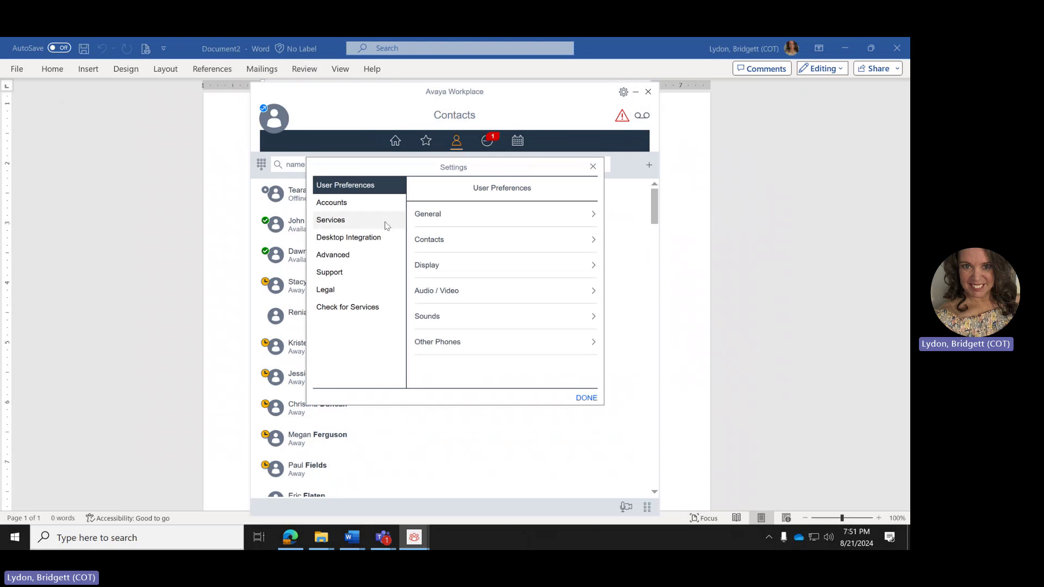
{"action": "left_click", "coordinate": [426, 242]}
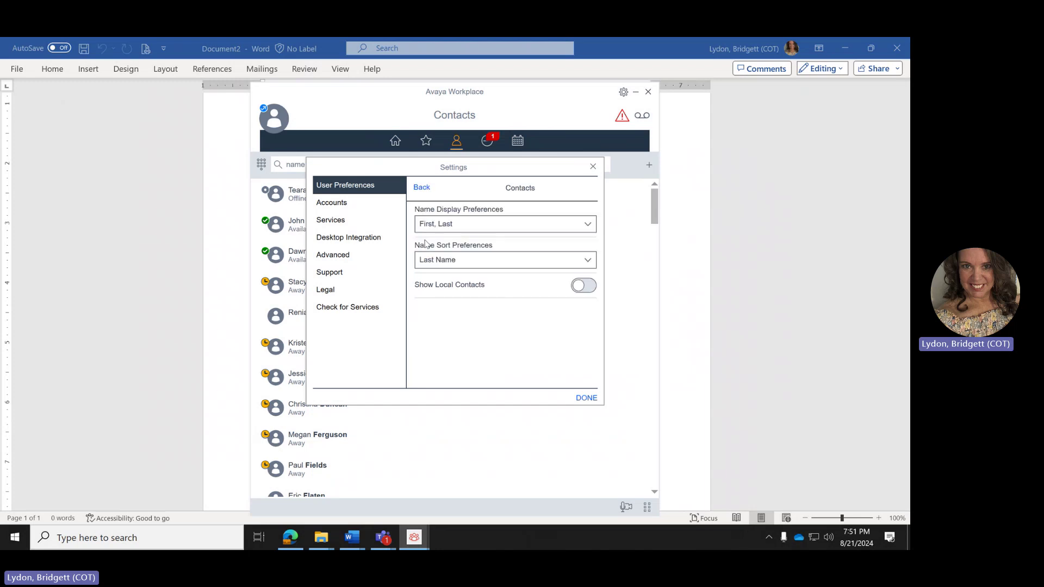